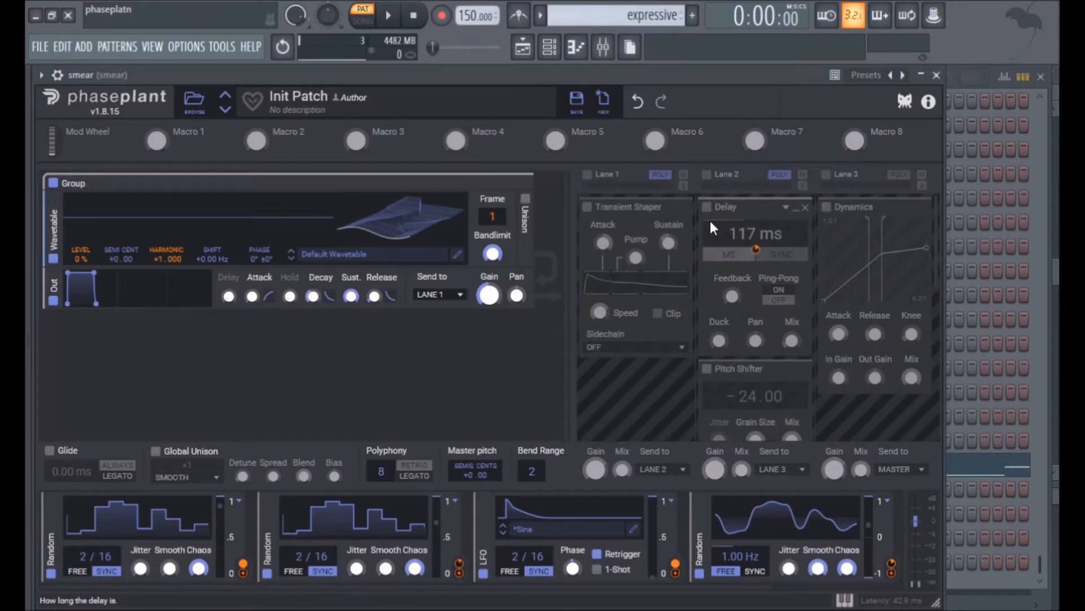
Switch to the "smear" pattern and play it once to hear the patch with its effect lanes bypassed
left_click(667, 25)
left_click(690, 134)
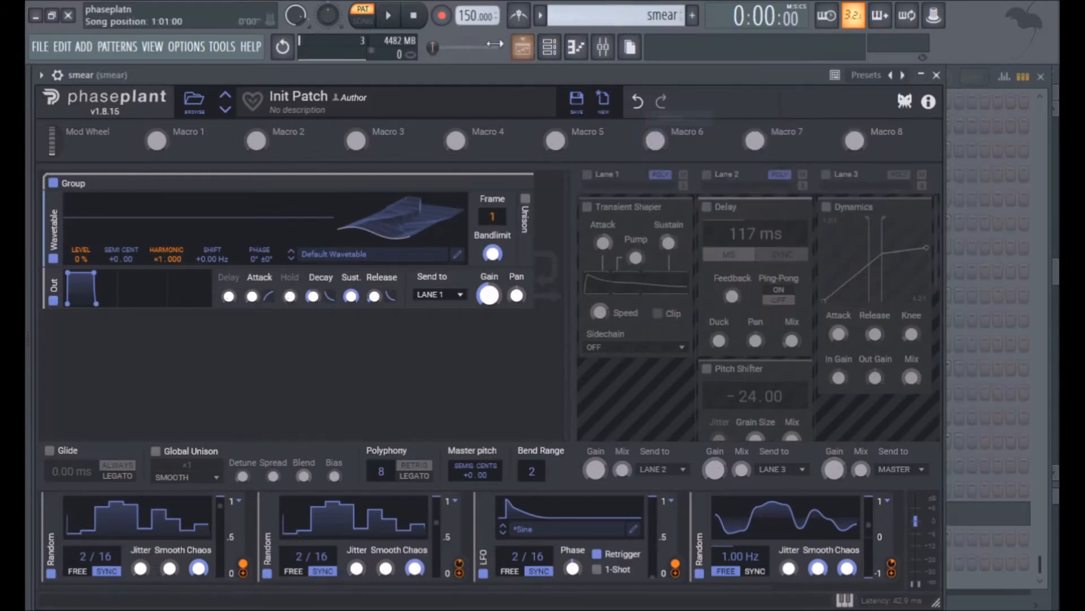
left_click(388, 15)
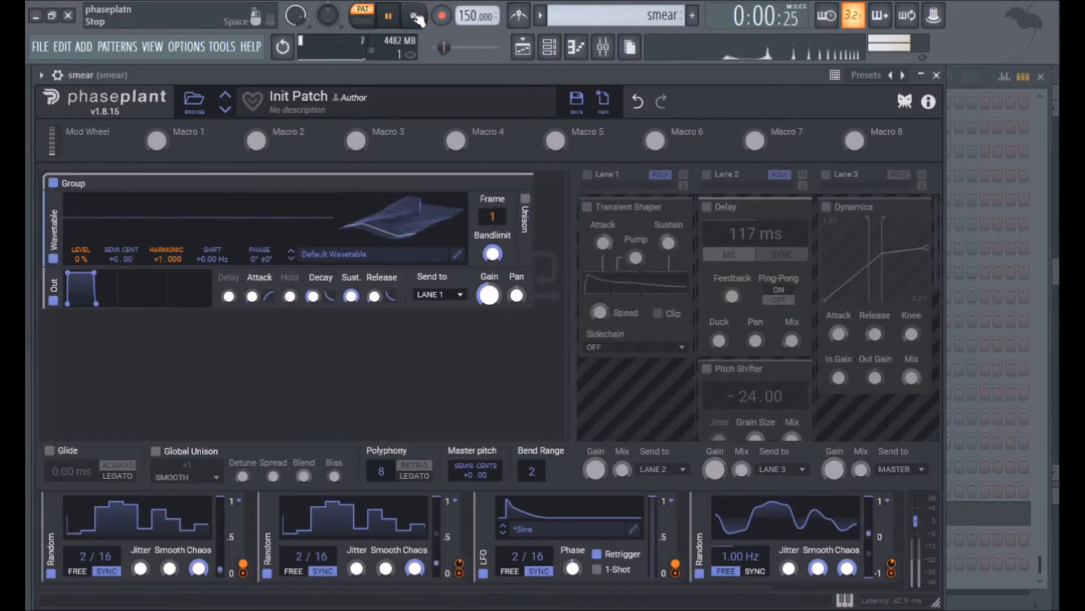
left_click(414, 16)
Examine the modulation assigned to the wavetable's frame, harmonic and level, and to the delay time in Lane 2
mouse_move(493, 229)
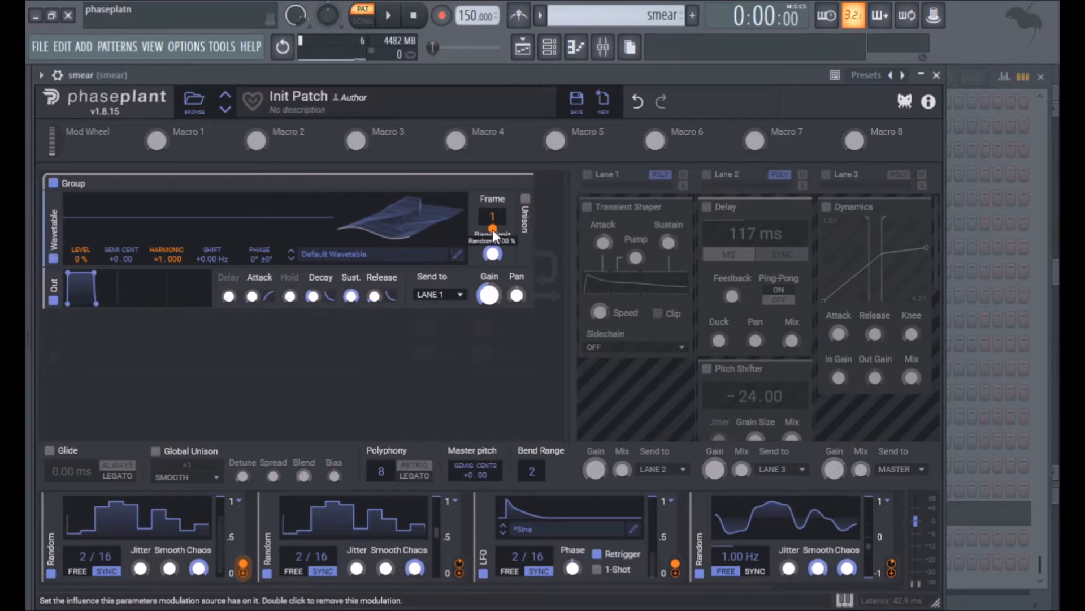
mouse_move(167, 269)
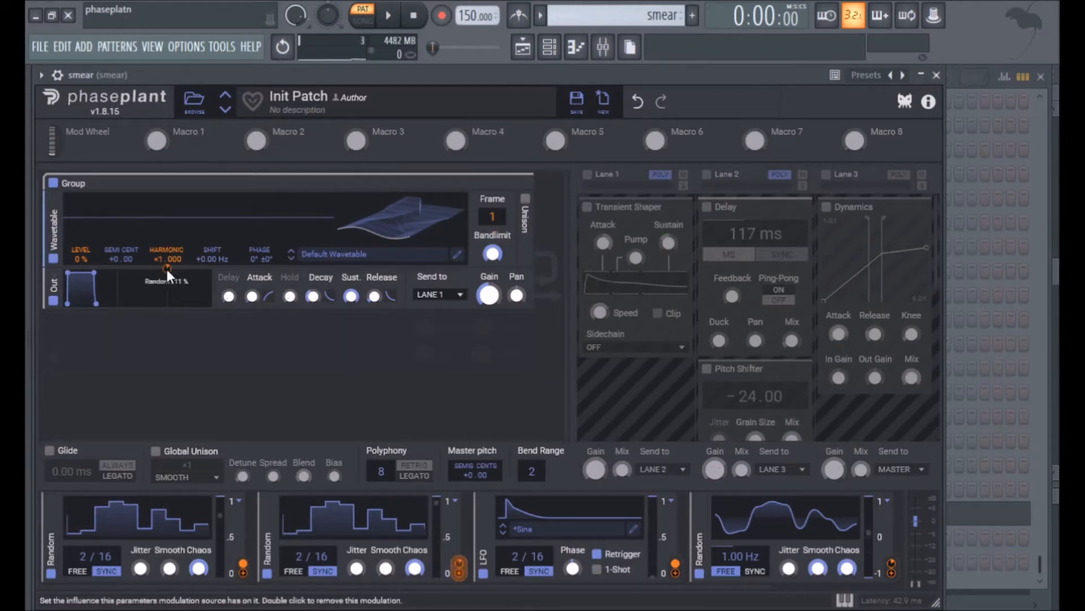
mouse_move(85, 268)
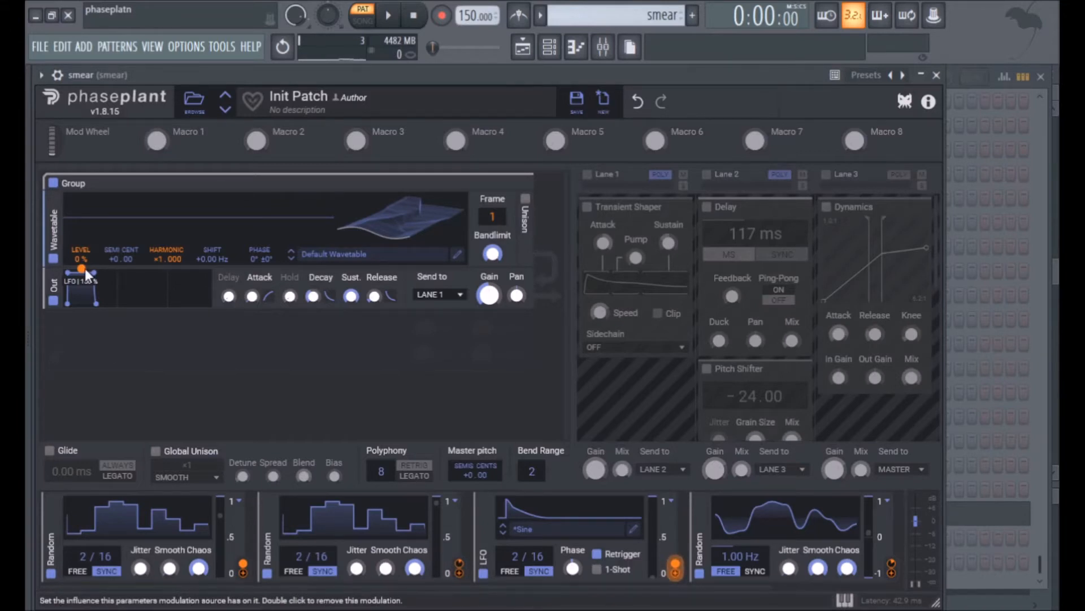
mouse_move(894, 559)
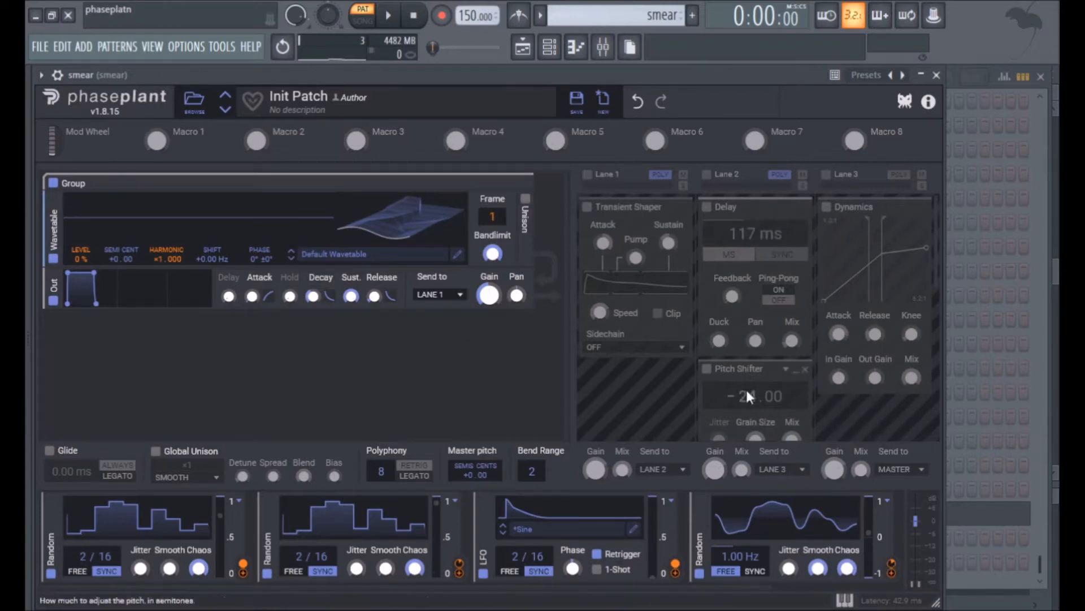
mouse_move(757, 246)
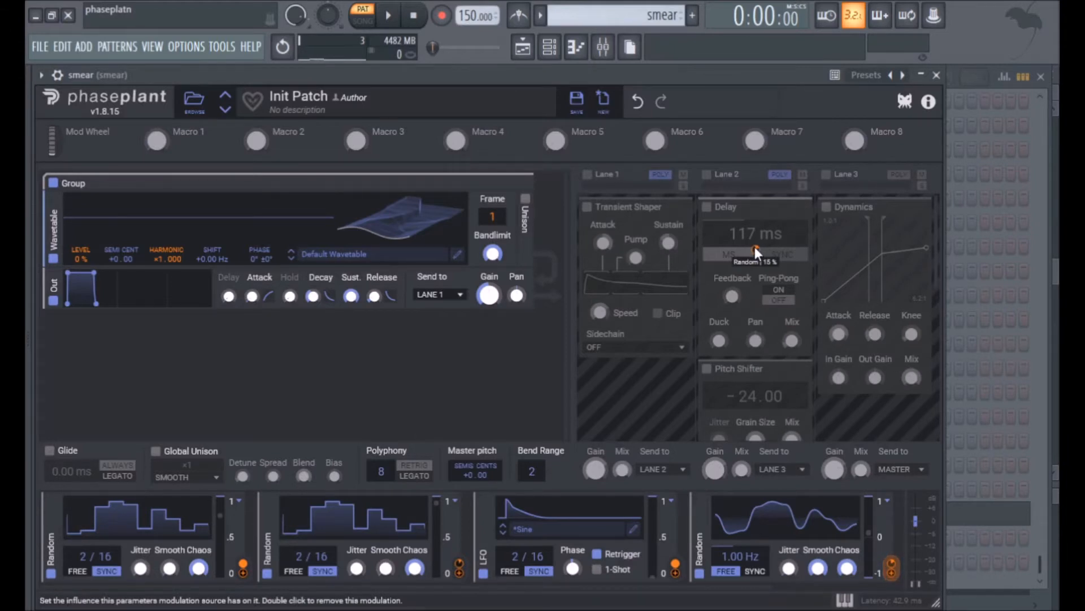
Enable effect Lanes 1, 2 and 3 and play the pattern through them
left_click(827, 174)
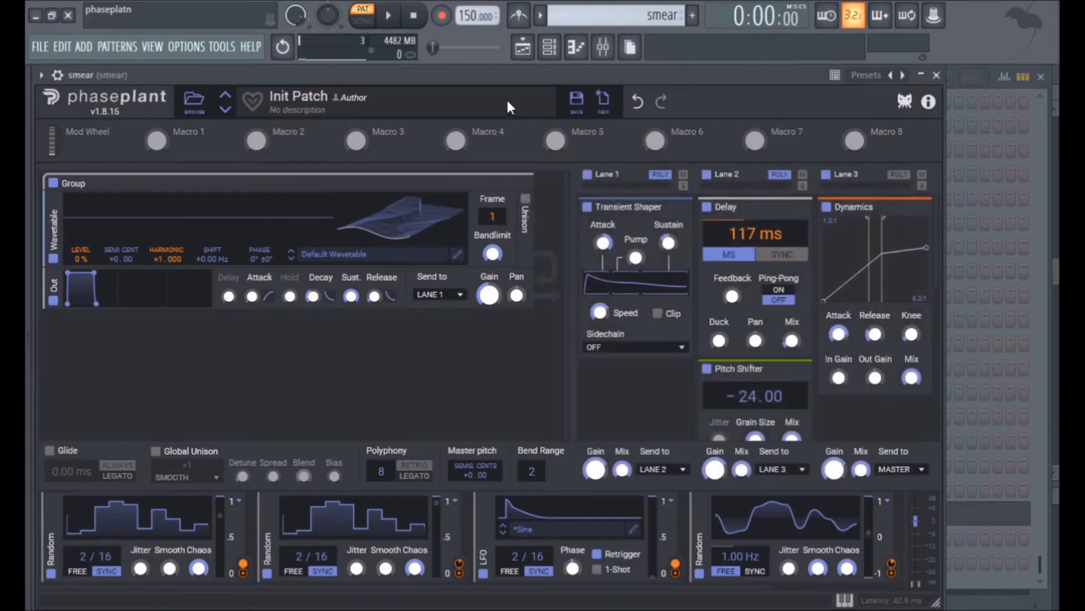
left_click(391, 16)
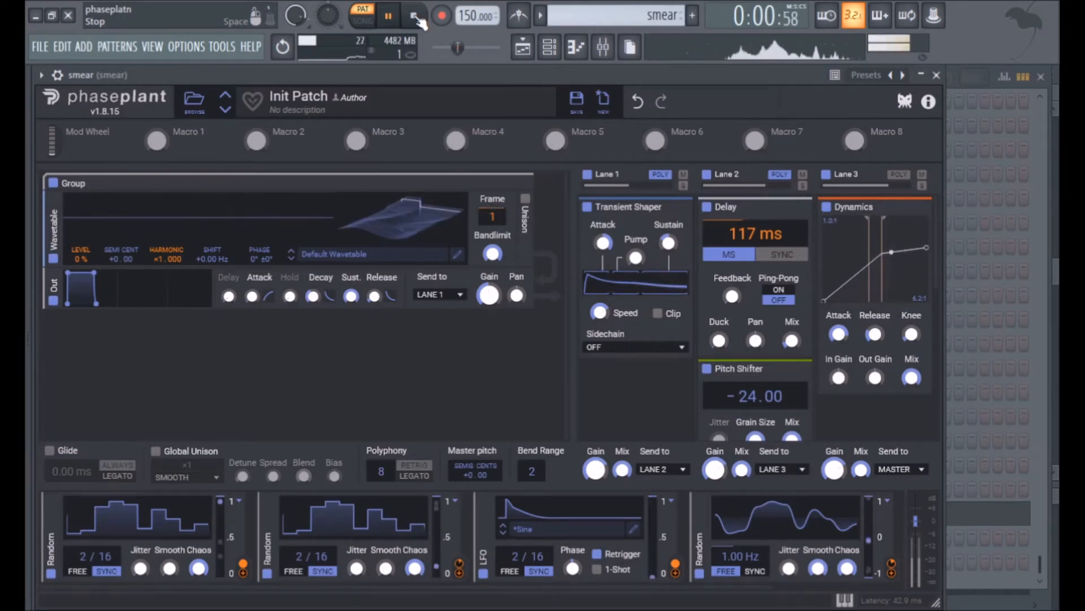
left_click(421, 19)
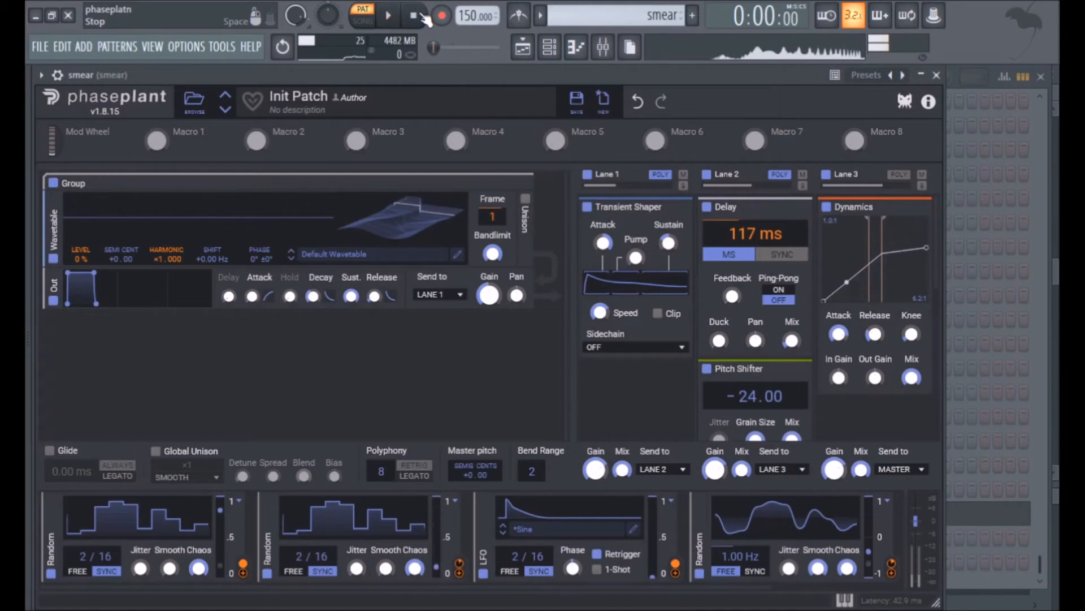
Bypass both pitch shifters in Lane 2 and play the pattern without them
scroll(667, 362, "down", 2)
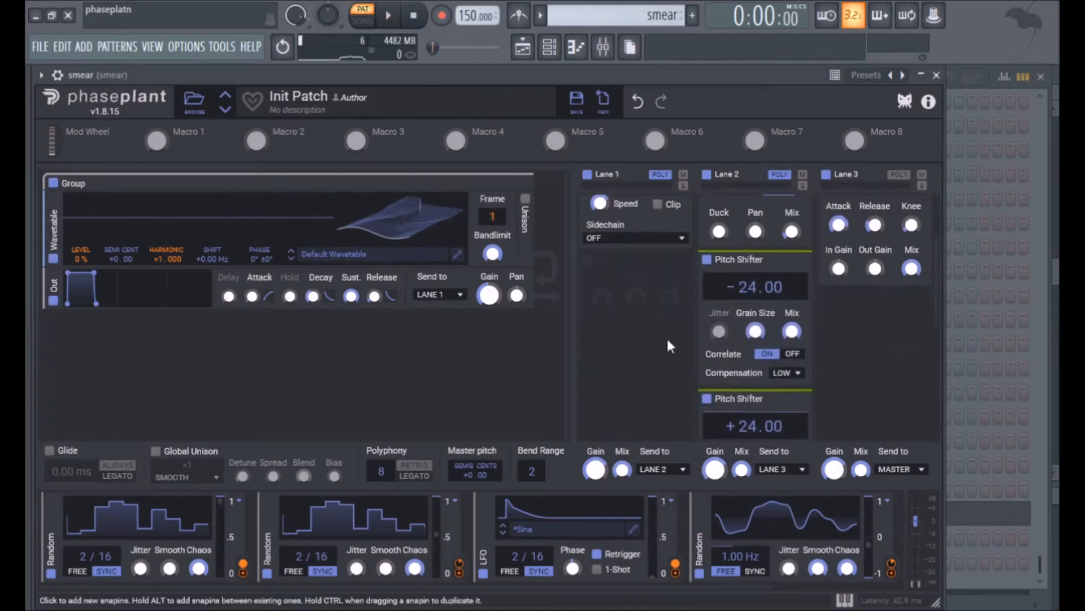
left_click(707, 259)
left_click(706, 398)
scroll(599, 368, "down", 1)
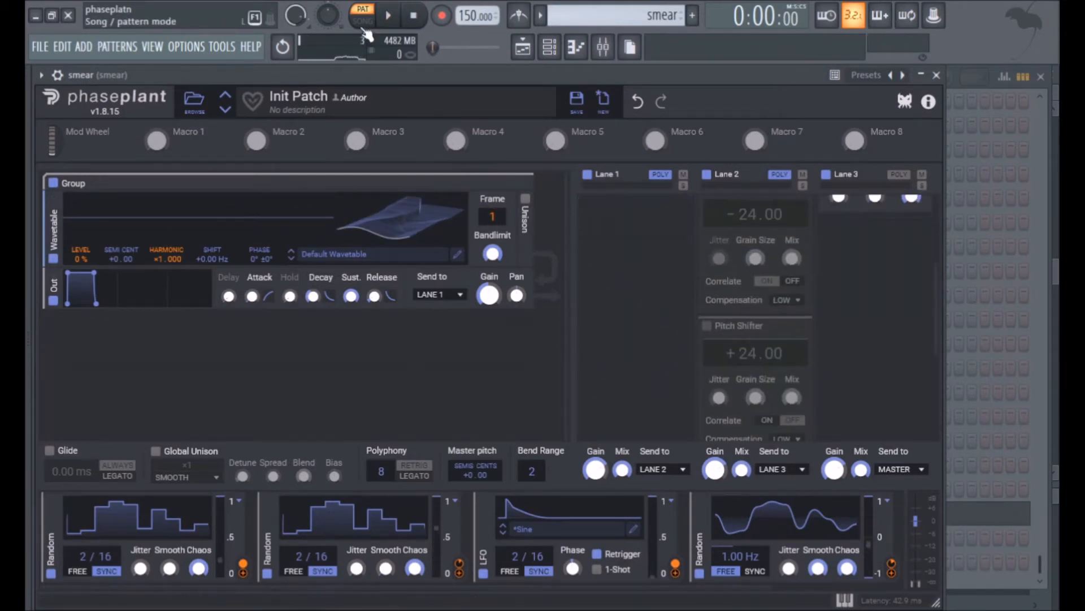
left_click(388, 15)
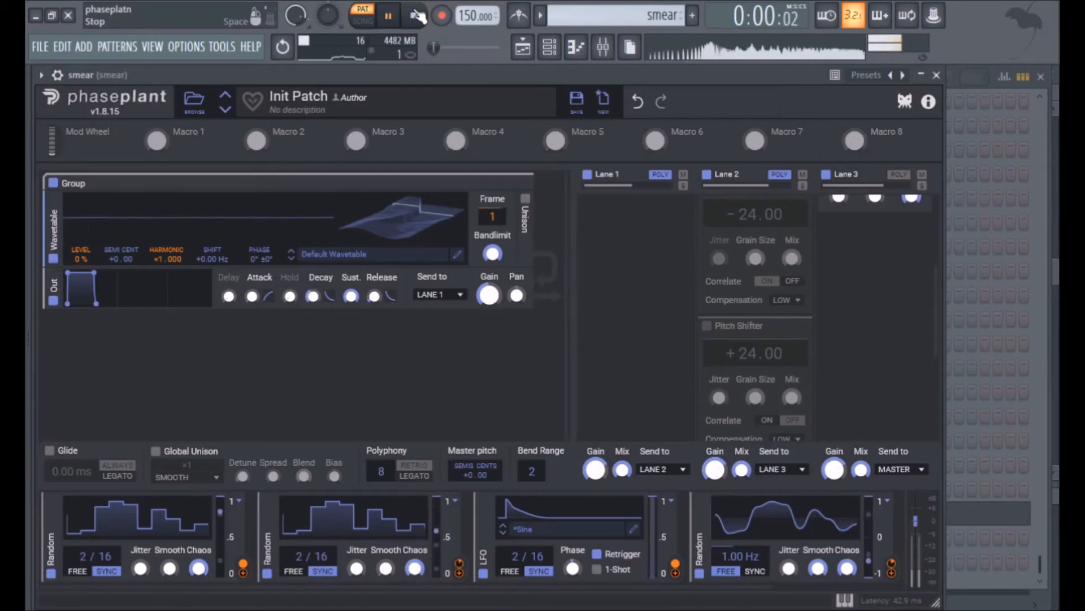
left_click(416, 16)
Examine the effect chain across the lanes, including the Transient Shaper, Disperser and the delay's feedback setting
scroll(598, 336, "up", 3)
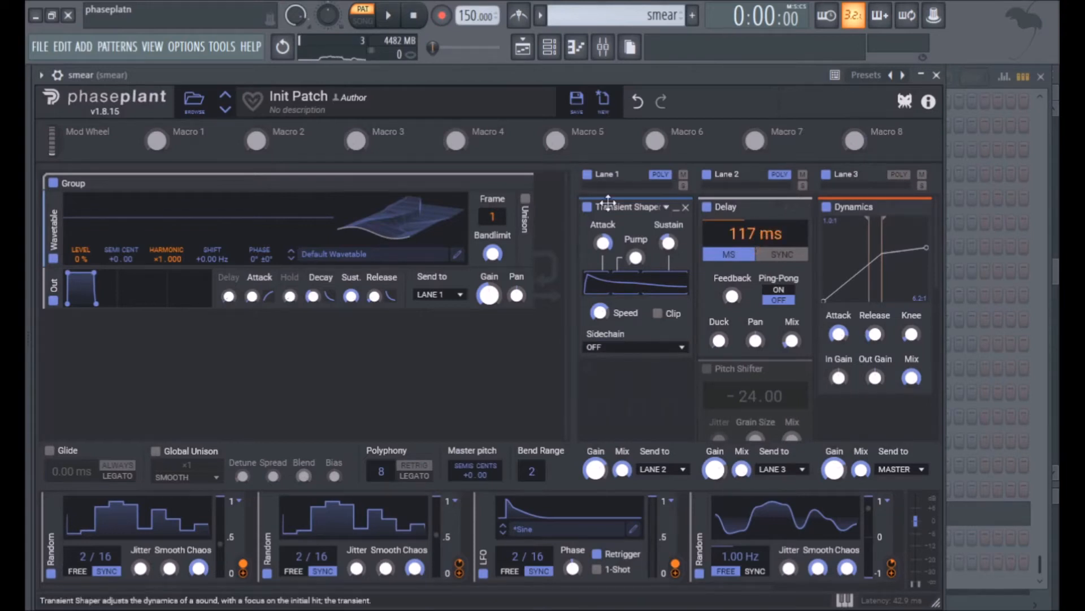
scroll(734, 210, "down", 3)
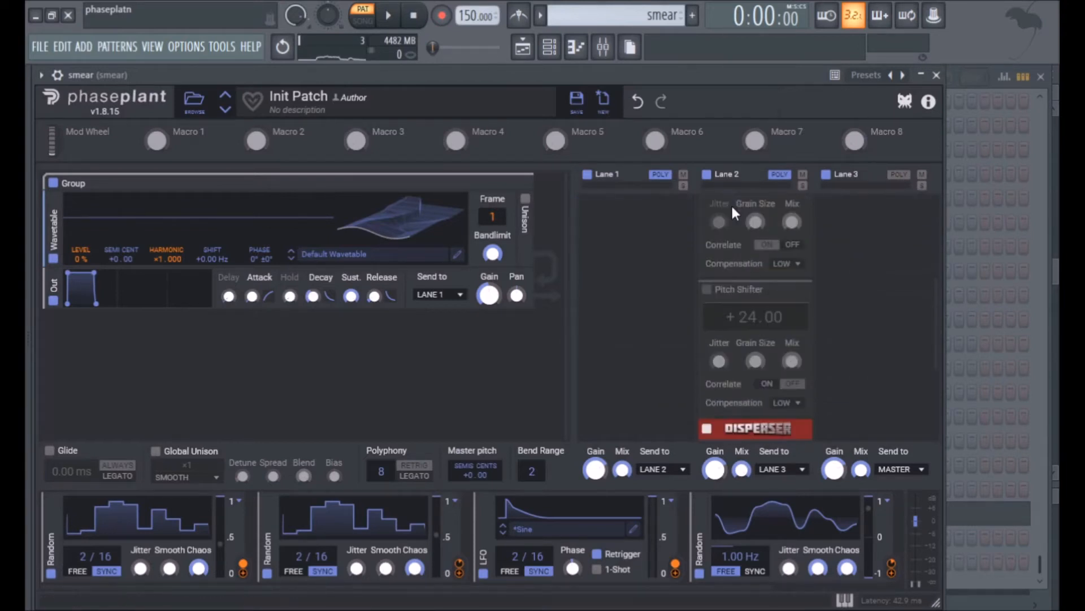
scroll(731, 203, "down", 3)
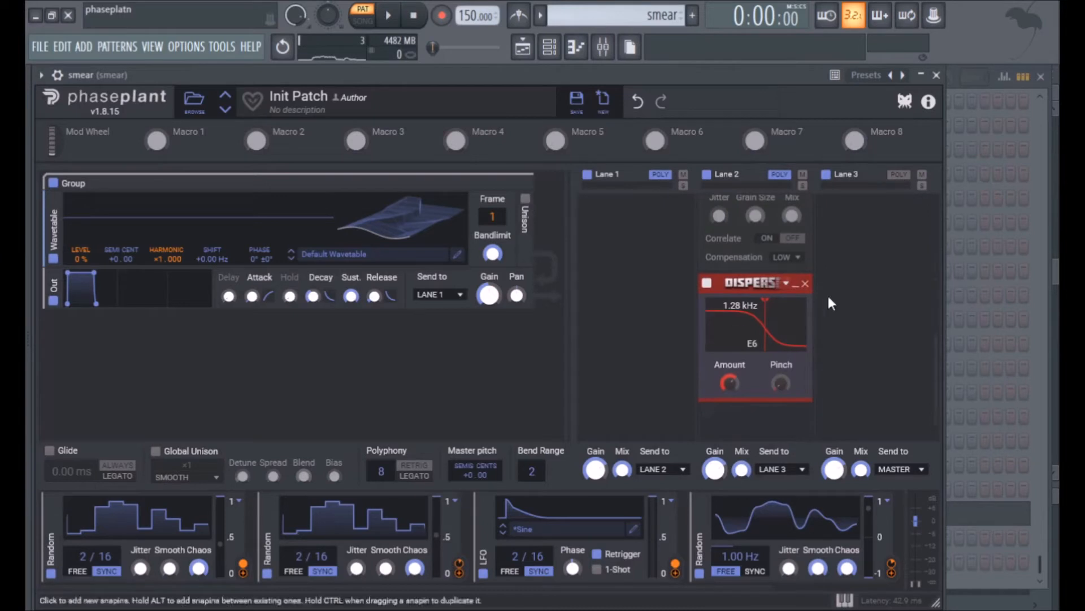
scroll(870, 307, "up", 6)
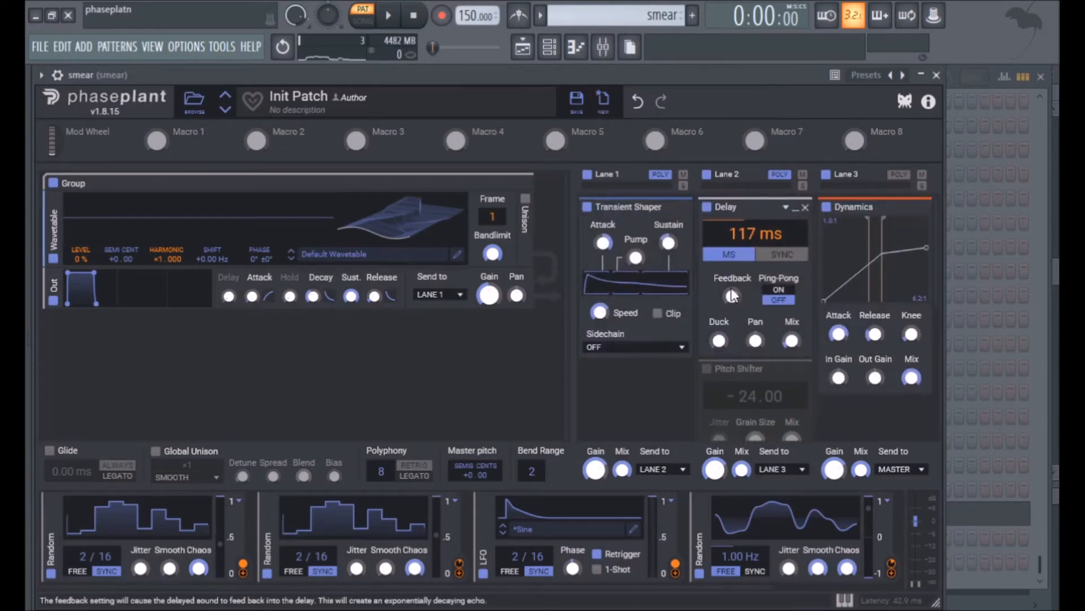
left_click_drag(734, 290, 733, 288)
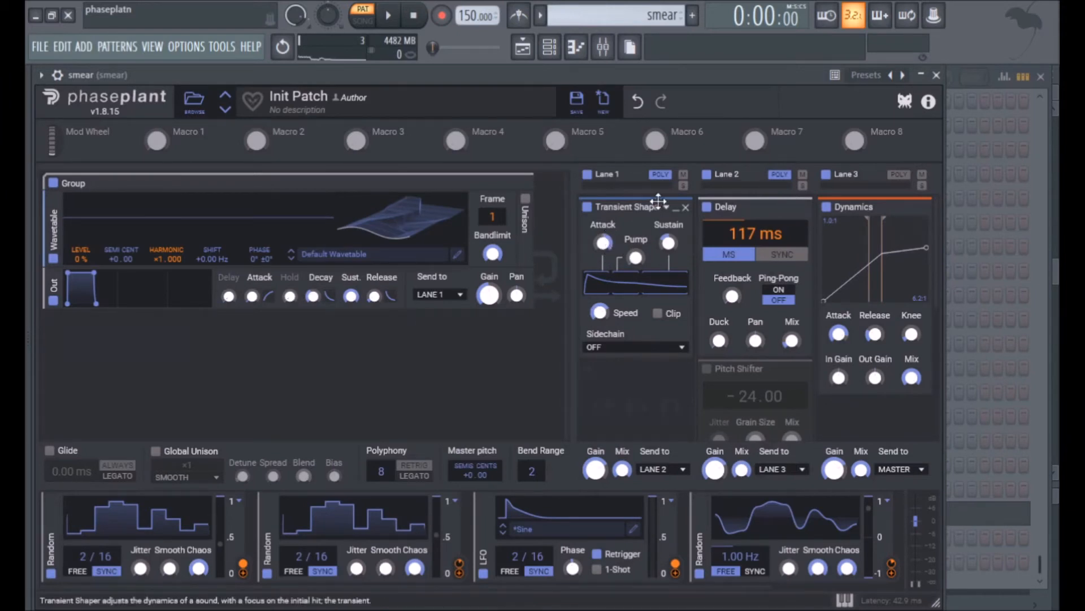
Collapse the Transient Shaper, Delay and Dynamics effects in the three lanes
left_click(678, 211)
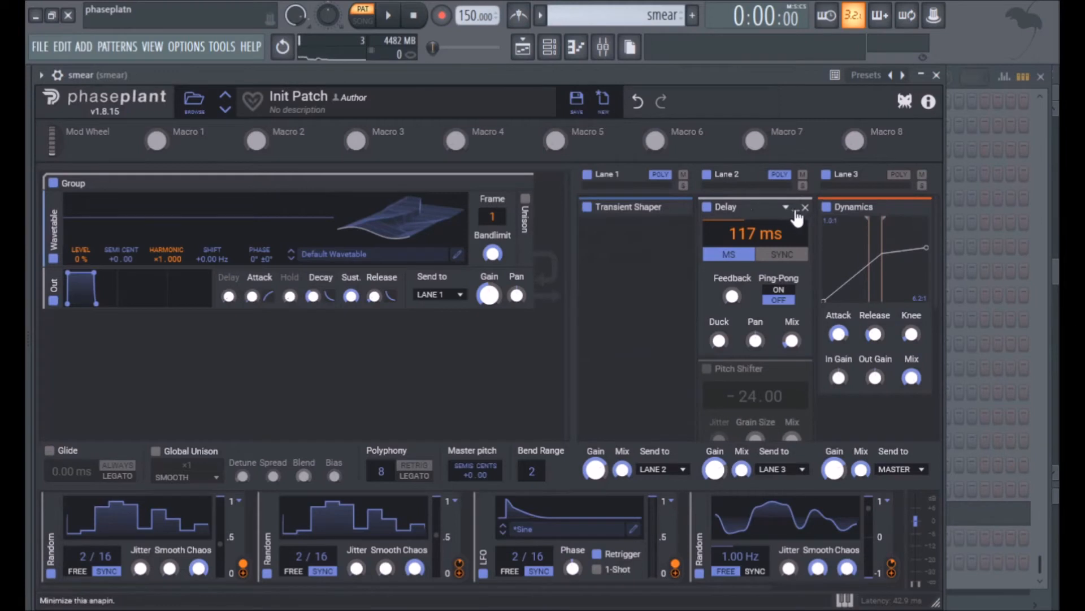
left_click(796, 211)
left_click(915, 210)
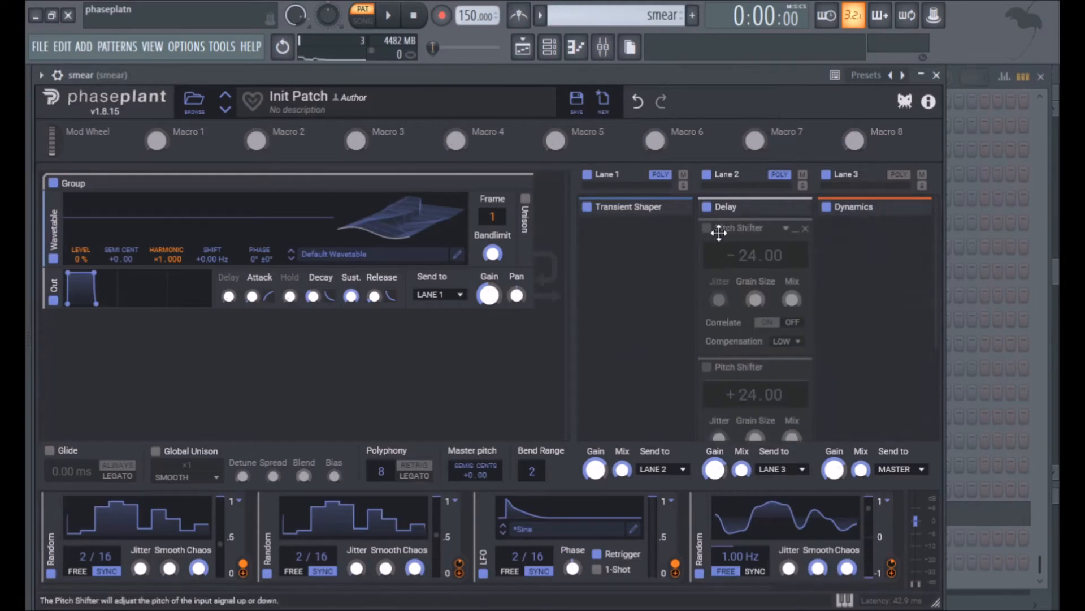
Re-enable the -24.00 and +24.00 pitch shifters in Lane 2
scroll(660, 252, "down", 1)
scroll(660, 252, "up", 1)
left_click_drag(937, 235, 936, 246)
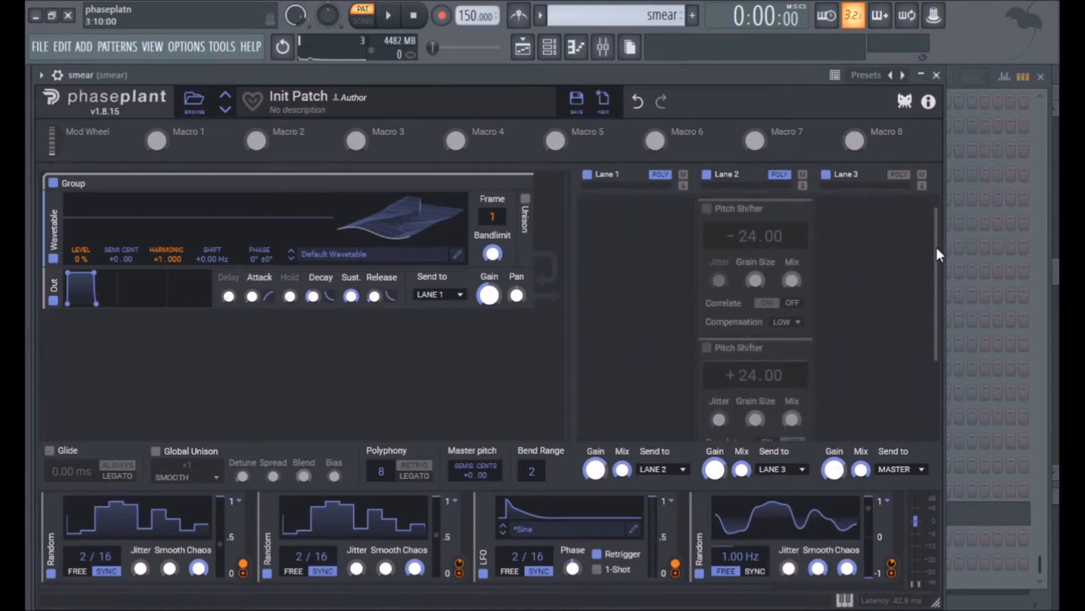
left_click(707, 209)
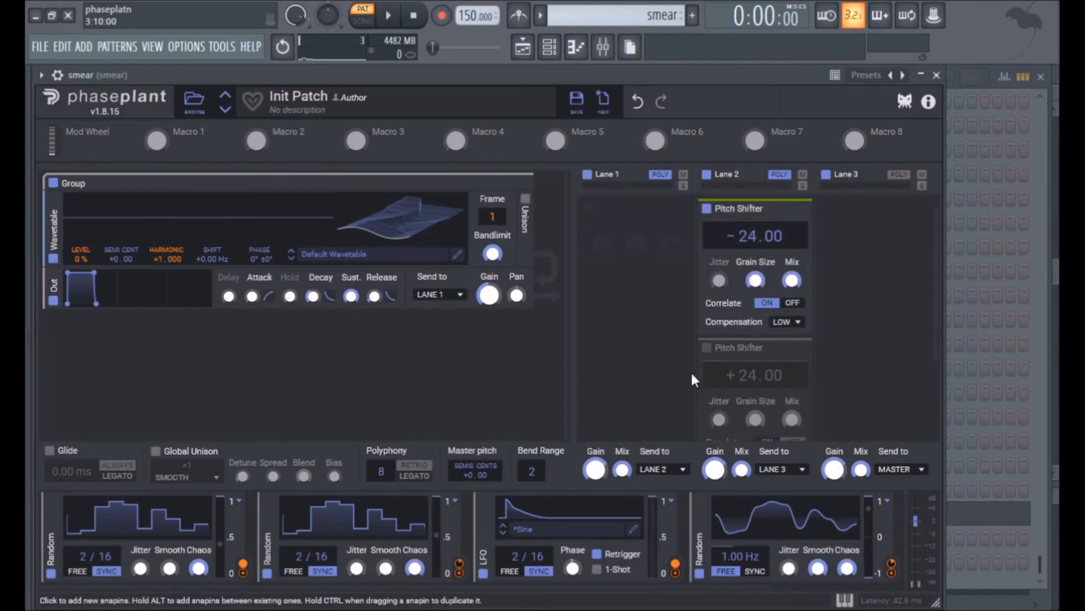
scroll(671, 310, "down", 2)
left_click(707, 275)
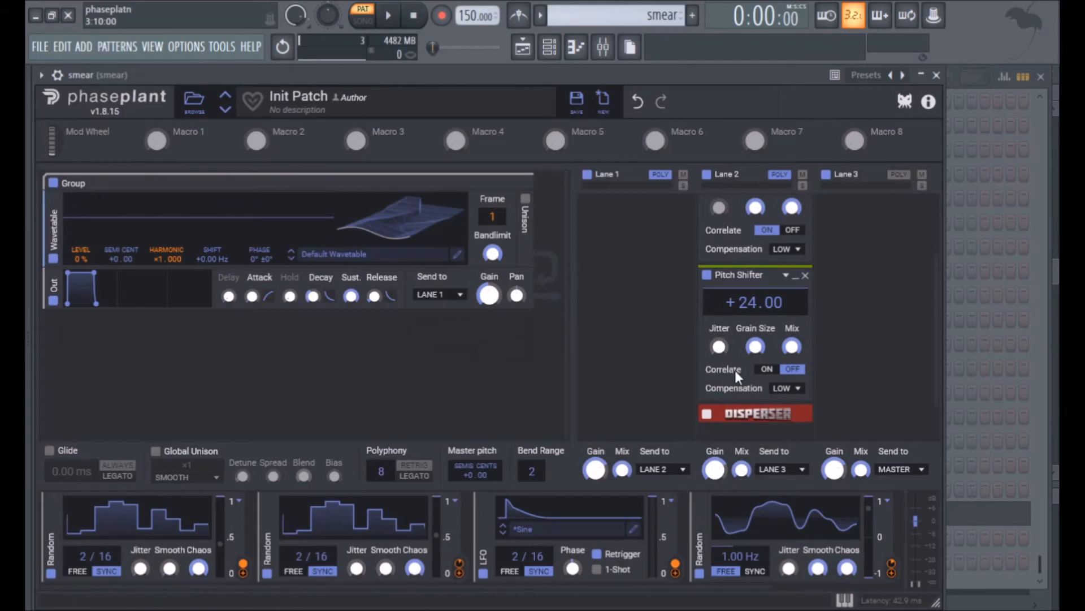
Turn on Correlate for the +24.00 pitch shifter and play the pattern
left_click(766, 368)
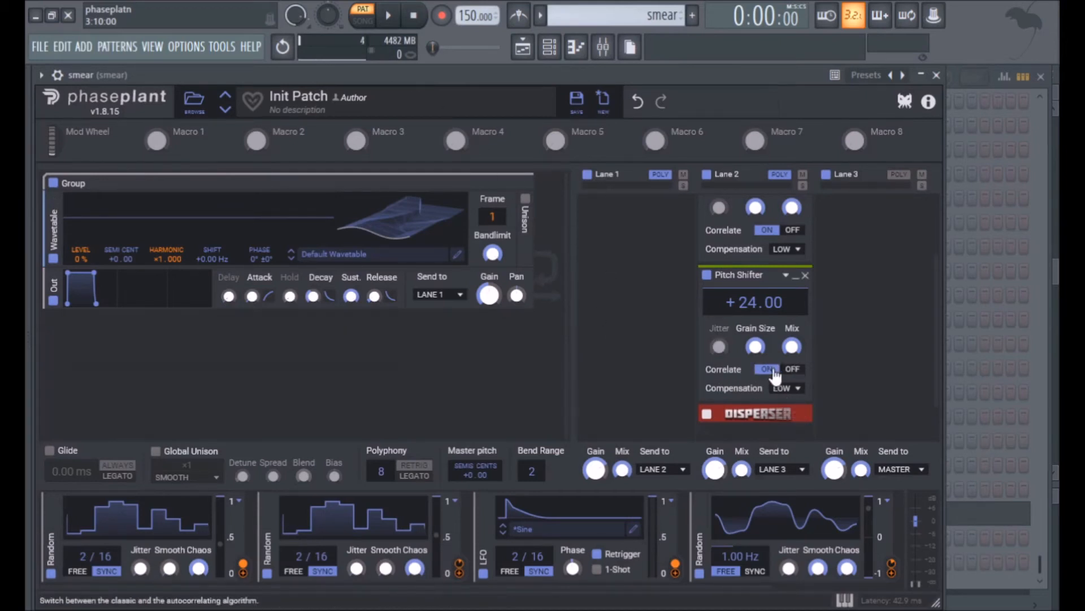
left_click(396, 17)
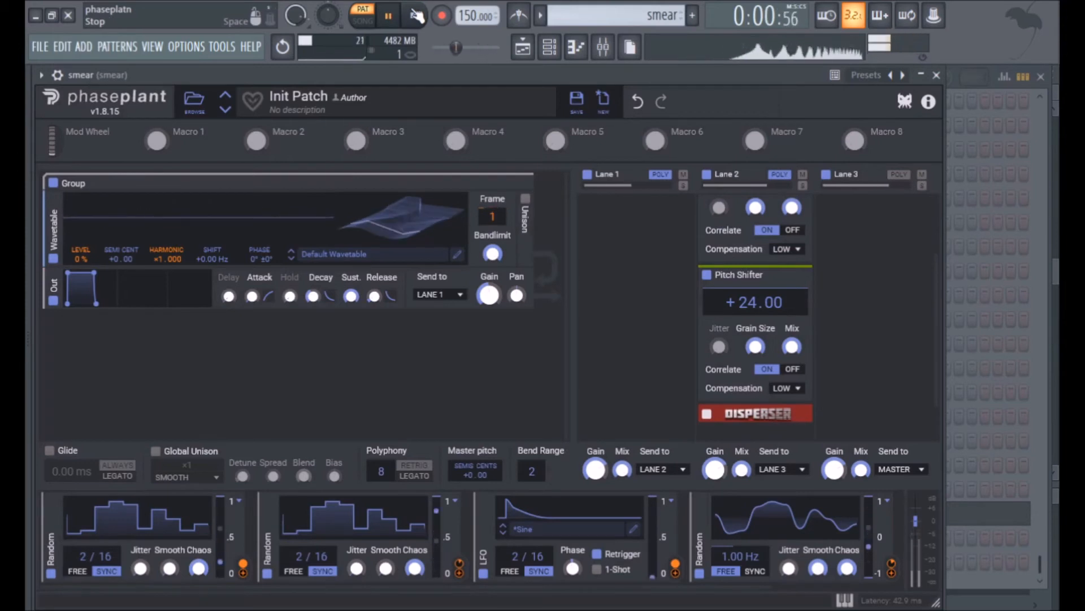
left_click(416, 16)
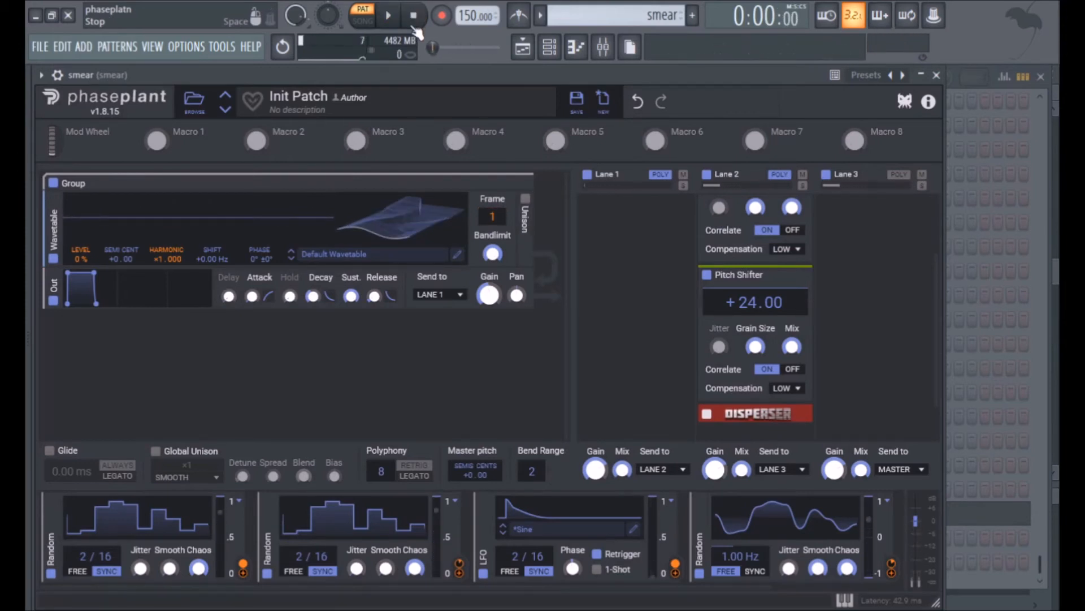
Turn off Correlate on both the +24.00 and -24.00 pitch shifters and play the pattern
left_click(793, 369)
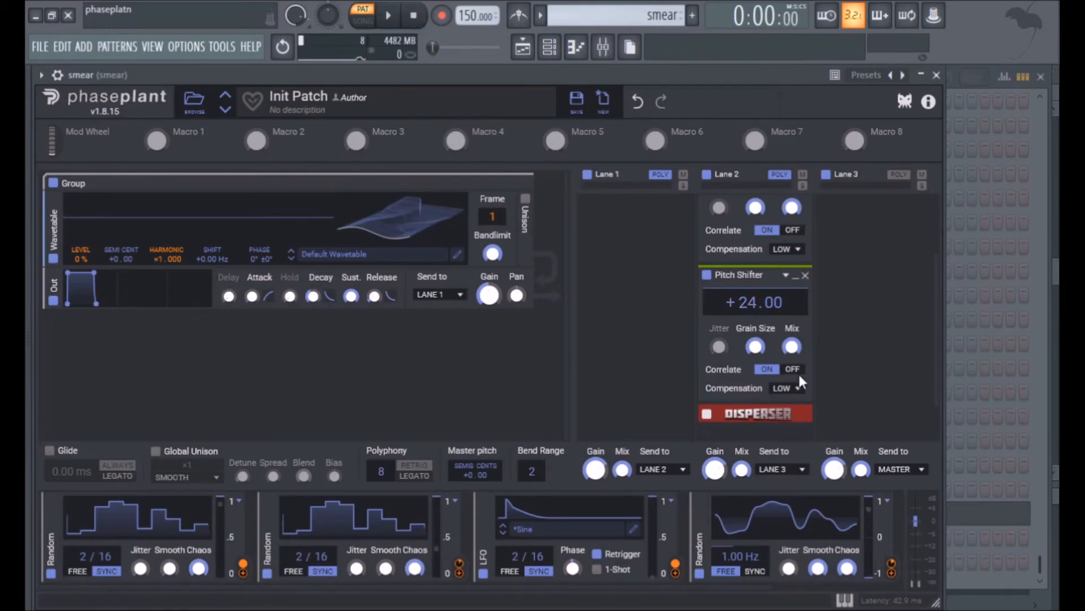
scroll(830, 365, "up", 1)
scroll(829, 366, "up", 1)
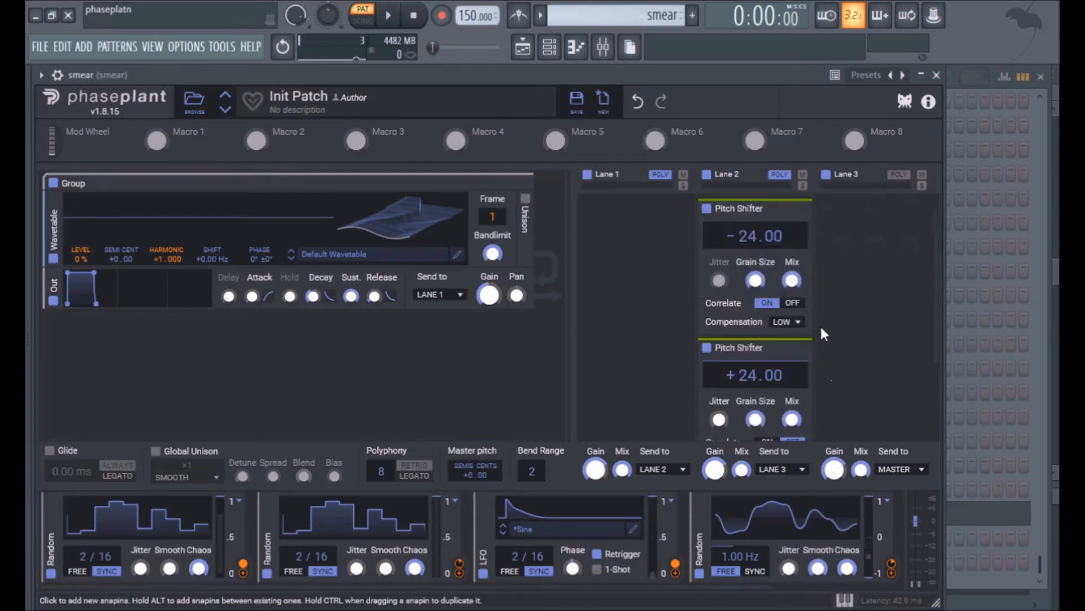
left_click(793, 303)
scroll(845, 324, "down", 2)
scroll(846, 326, "up", 1)
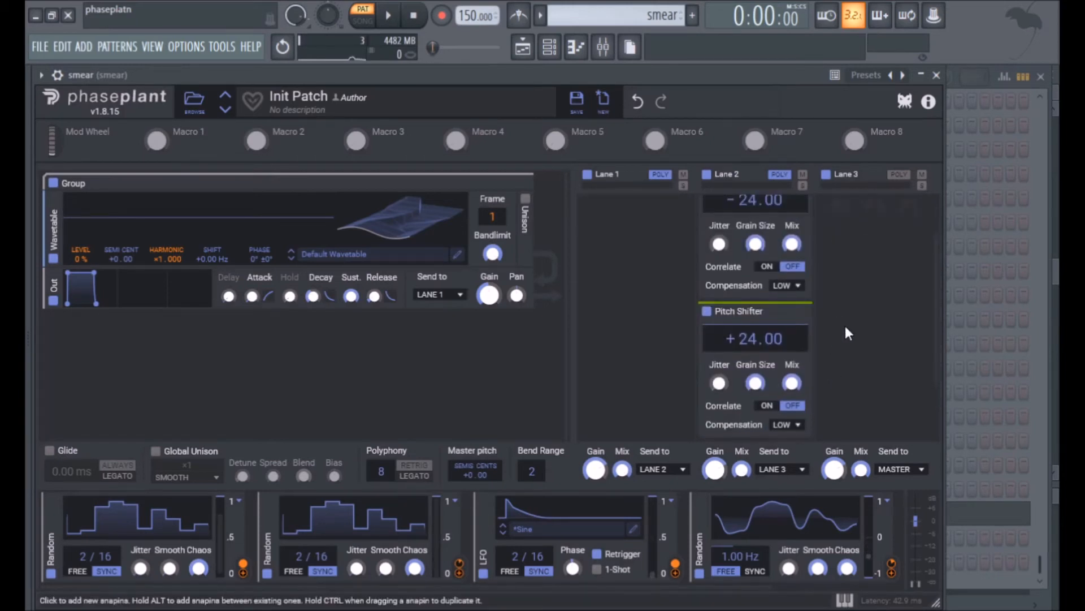
left_click(396, 19)
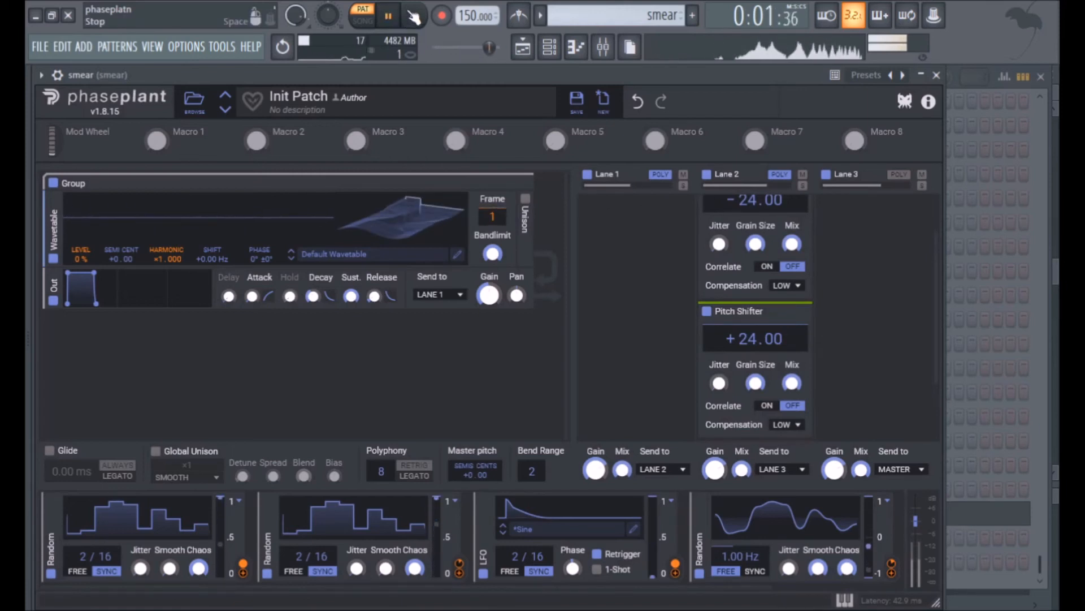
left_click(414, 17)
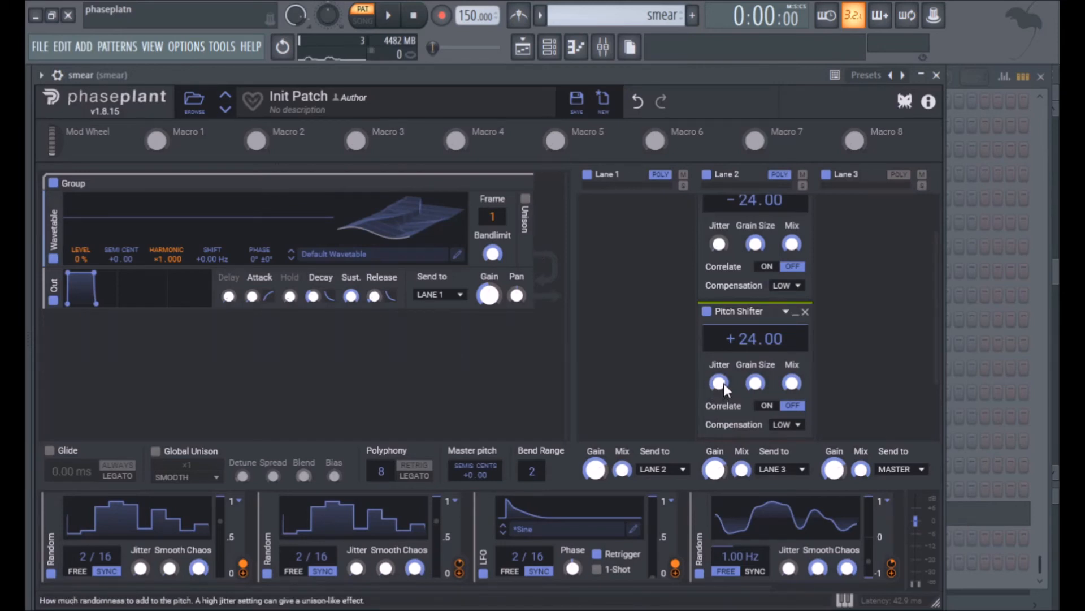
Raise the jitter of the +24.00 pitch shifter and play the pattern to hear its effect
scroll(723, 382, "down", 1)
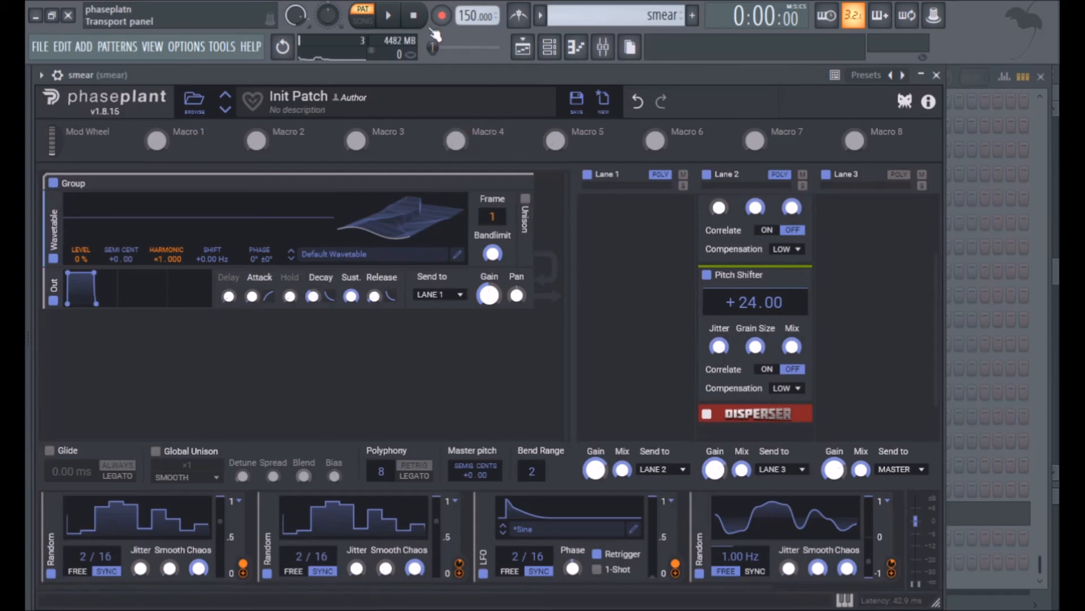
left_click(397, 25)
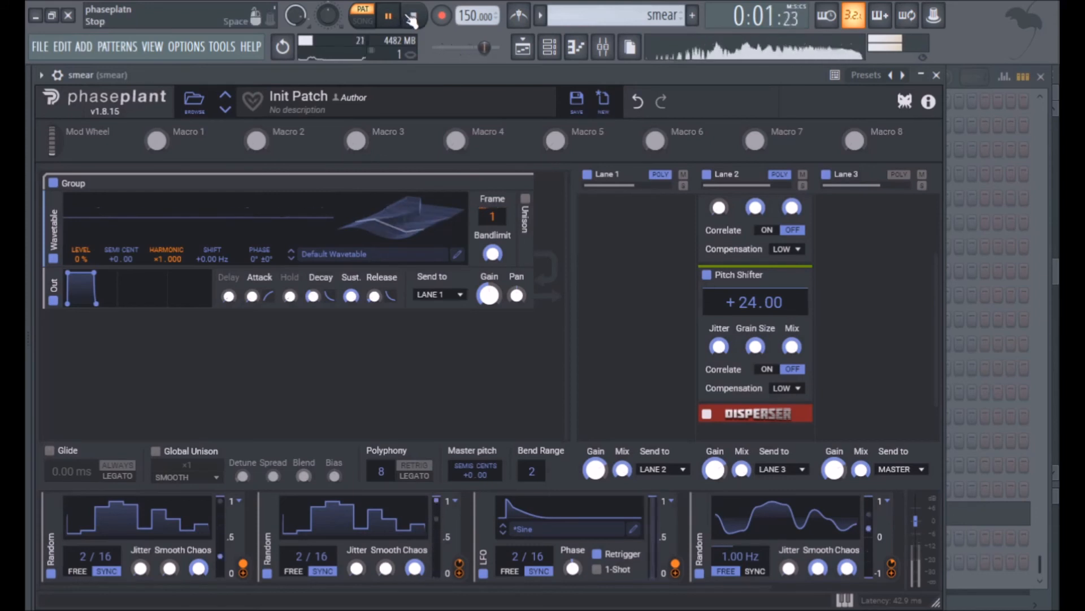
left_click(414, 17)
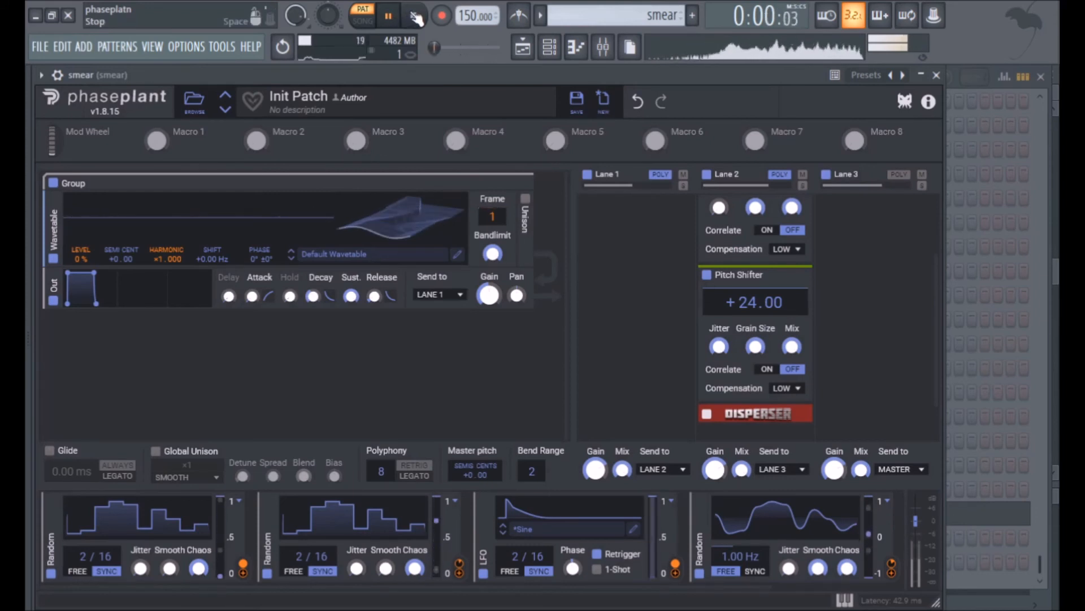
Turn on Correlate for the -24.00 pitch shifter in Lane 2, play the pattern to hear the effect, and stop playback
left_click(774, 240)
left_click(388, 16)
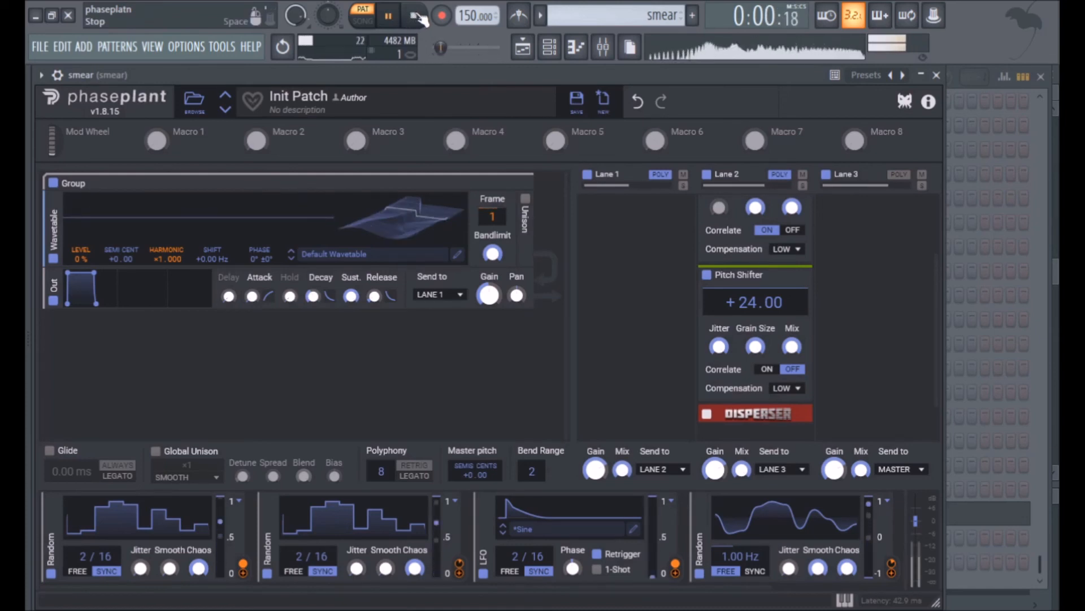
left_click(414, 17)
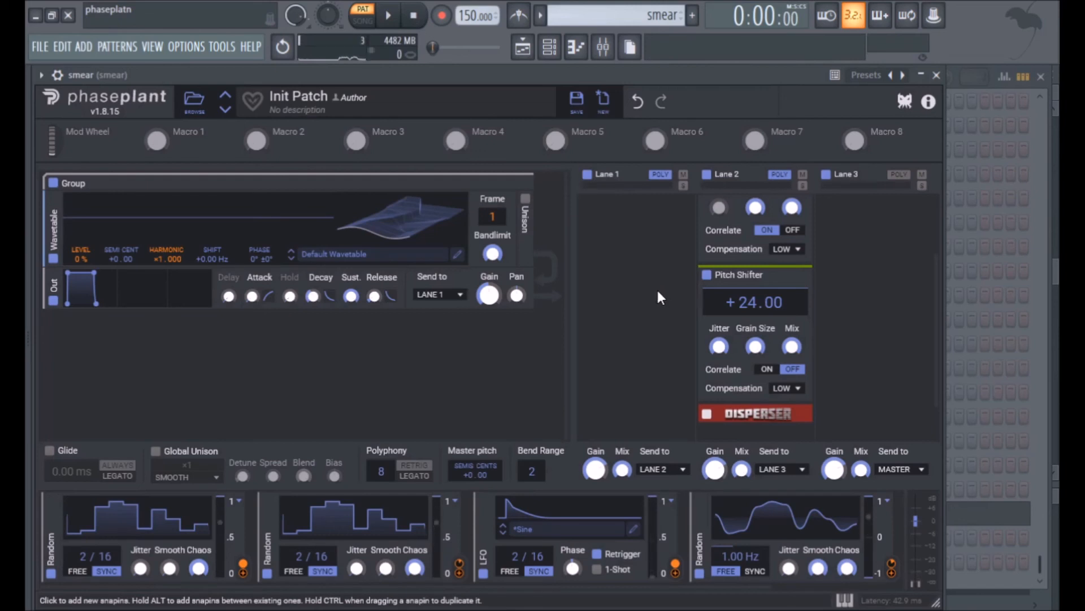
Minimize both the -24.00 and +24.00 pitch shifters in Lane 2
scroll(643, 303, "up", 3)
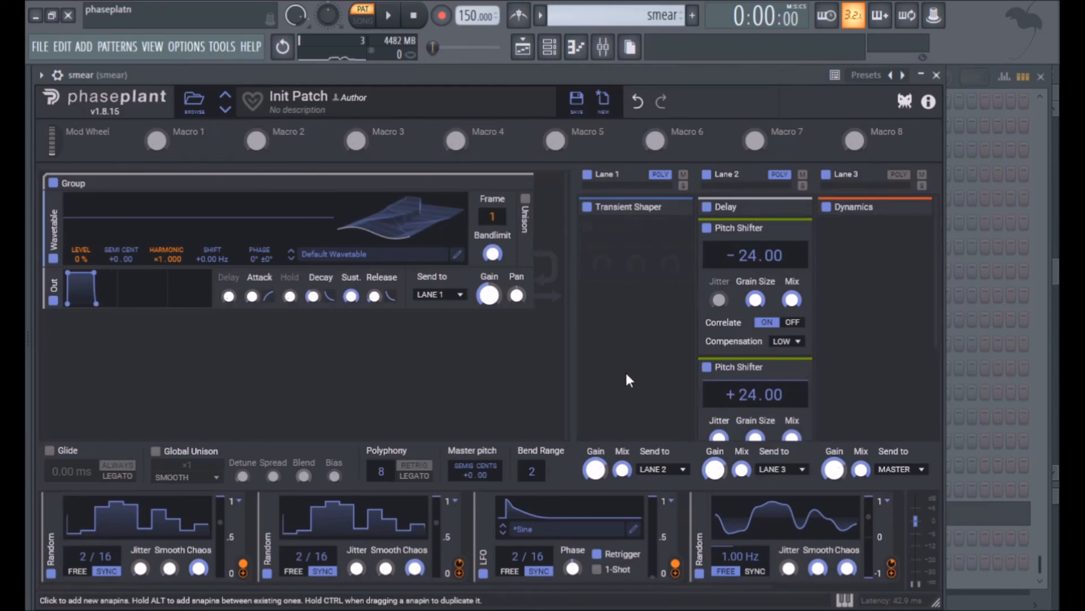
scroll(625, 371, "down", 2)
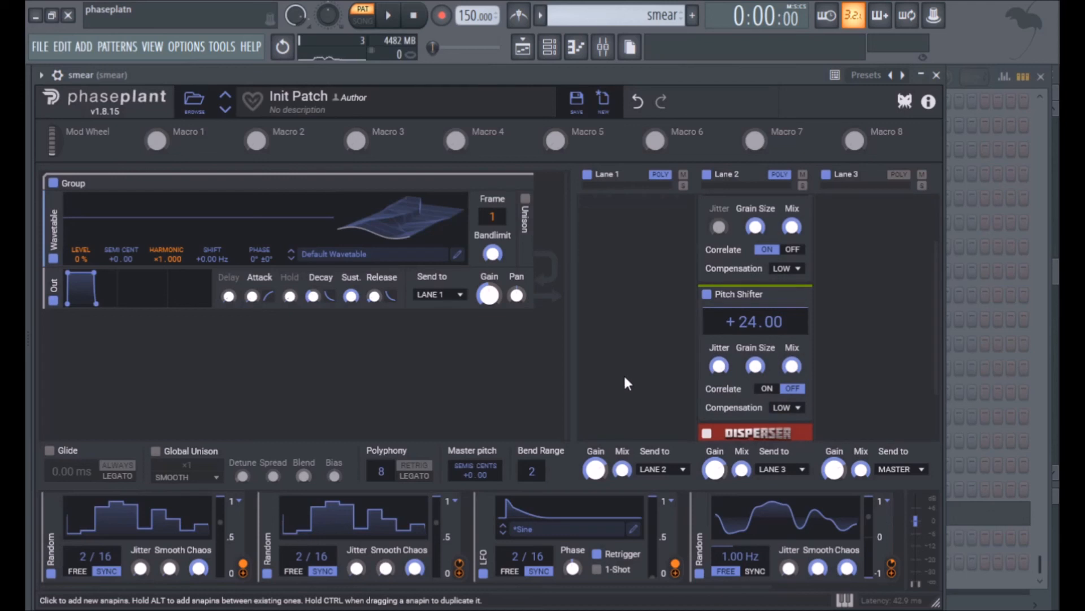
scroll(629, 367, "up", 2)
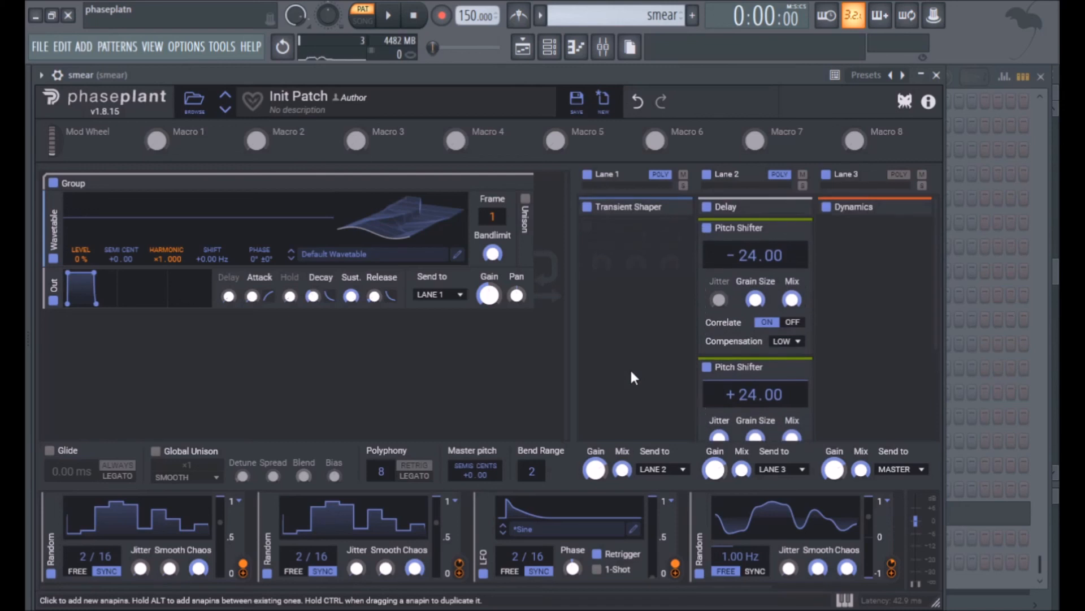
left_click(791, 229)
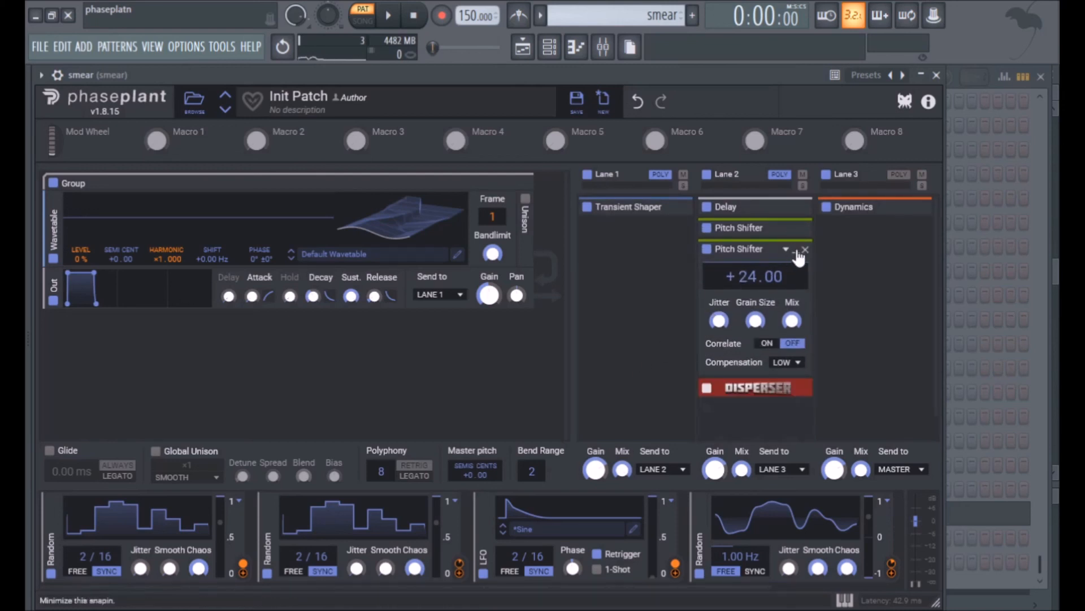
left_click(796, 252)
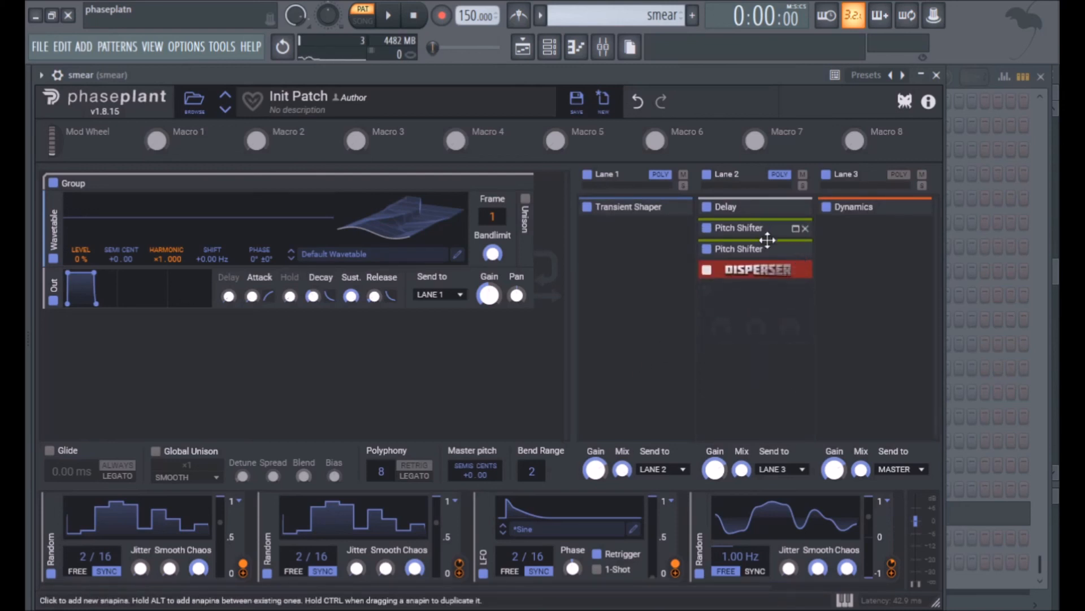